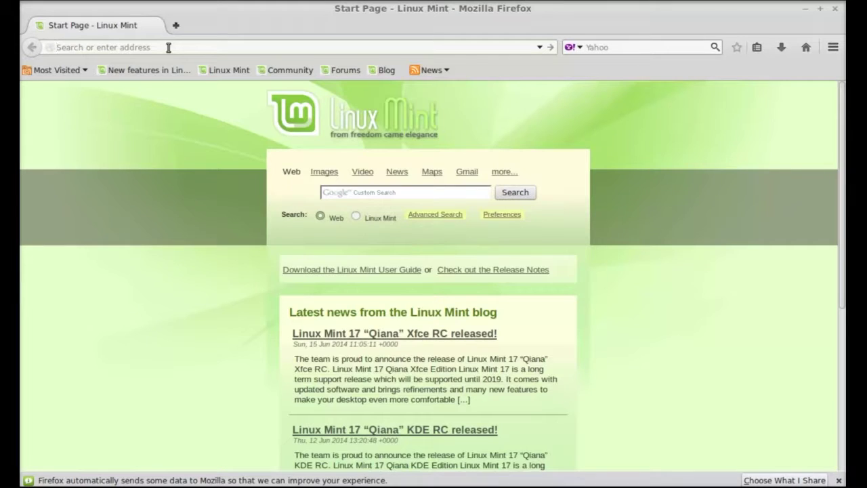
# Step: Load bitcoin.org in Firefox and scroll down its English home page
pyautogui.write('bitcoin')
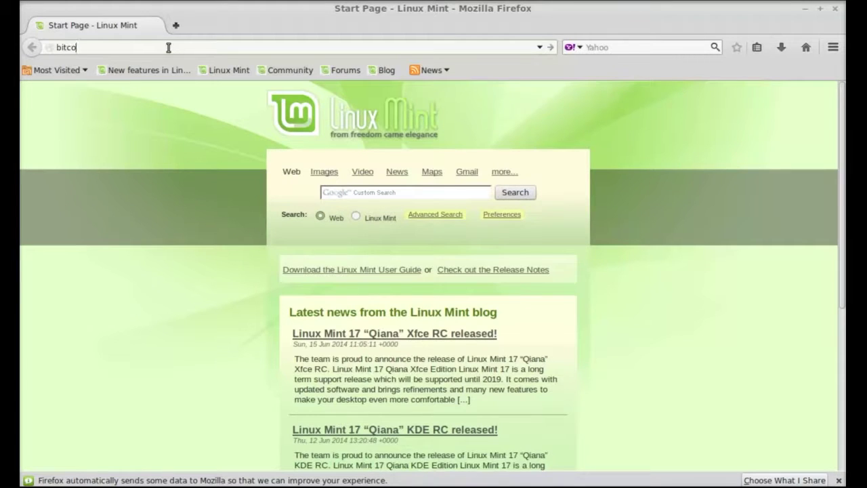
pyautogui.write('.org')
pyautogui.press('Return')
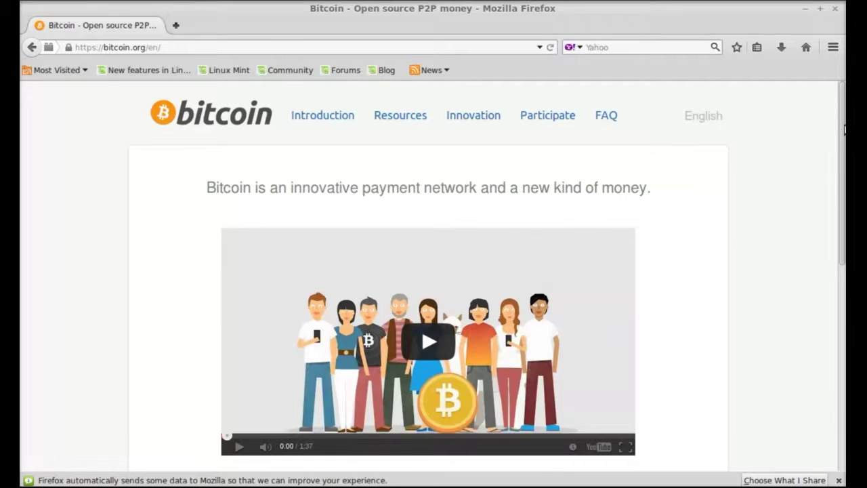
pyautogui.moveTo(844, 130); pyautogui.dragTo(834, 389)
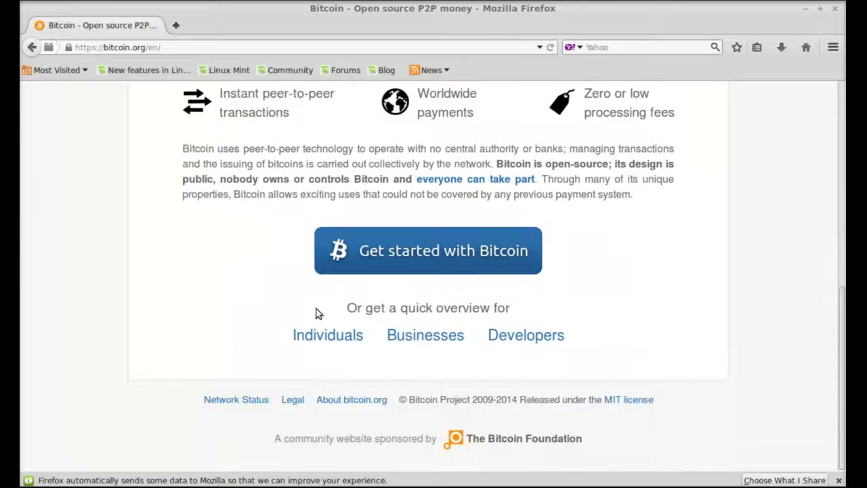
# Step: Go to the Getting started page and scroll through its four How to use Bitcoin steps
pyautogui.click(486, 256)
pyautogui.scroll(-2, 352, 267)
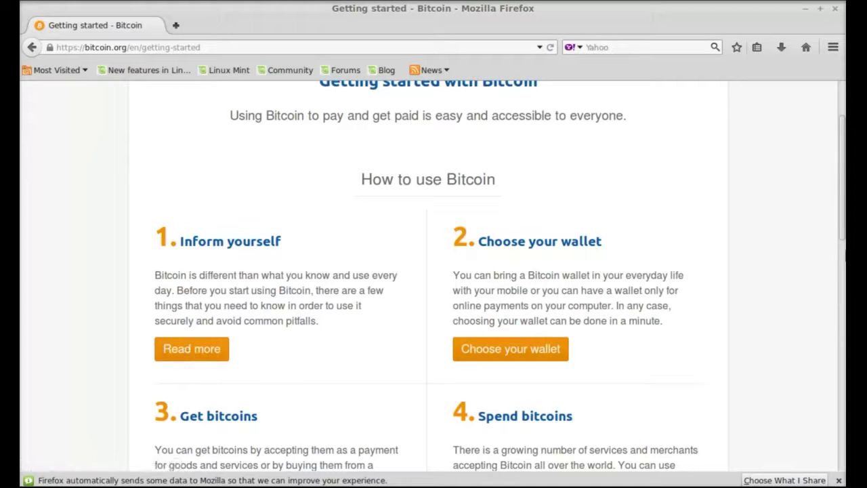
pyautogui.scroll(-1, 844, 237)
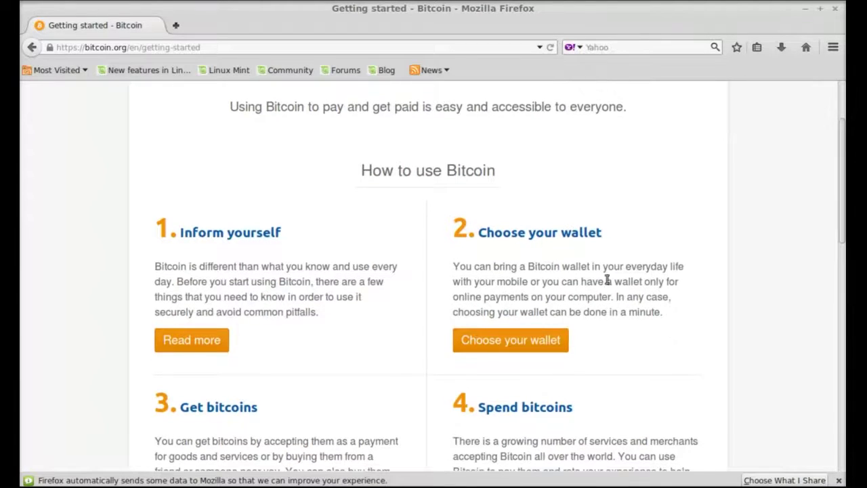
# Step: On the Choose your wallet page, scroll to Desktop wallets and look over Armory and Bitcoin Core
pyautogui.click(510, 339)
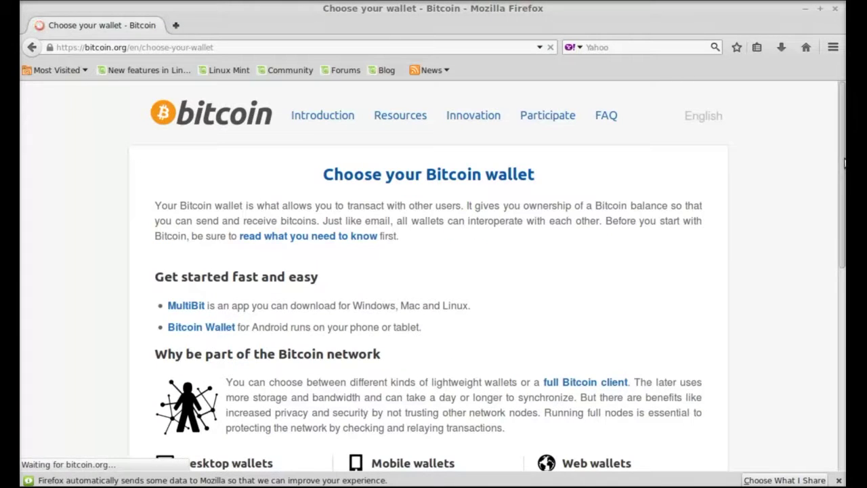
pyautogui.scroll(-4, 840, 235)
pyautogui.scroll(-3, 840, 234)
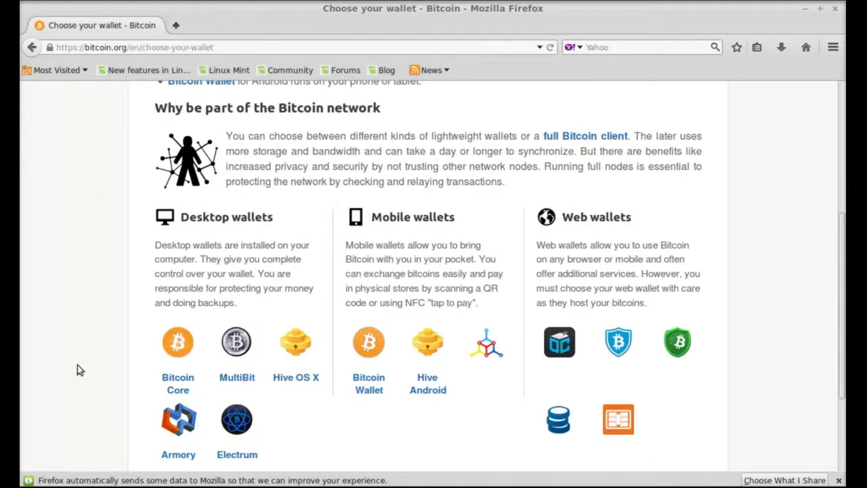
pyautogui.moveTo(198, 393)
pyautogui.moveTo(180, 373)
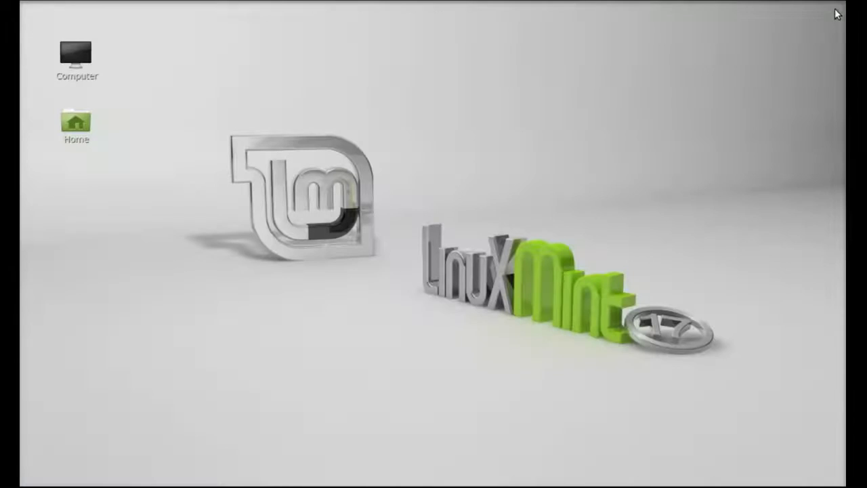
# Step: Close Firefox and open the Downloads folder from Home in Nemo
pyautogui.click(835, 9)
pyautogui.doubleClick(79, 125)
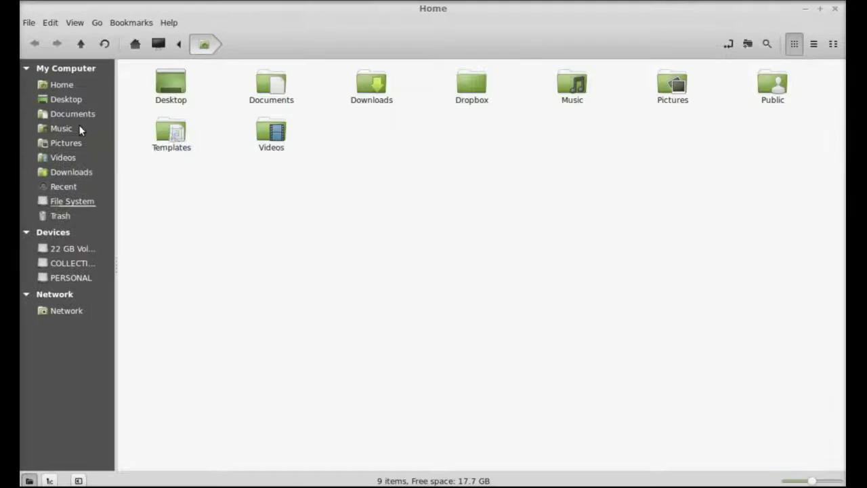
pyautogui.doubleClick(372, 87)
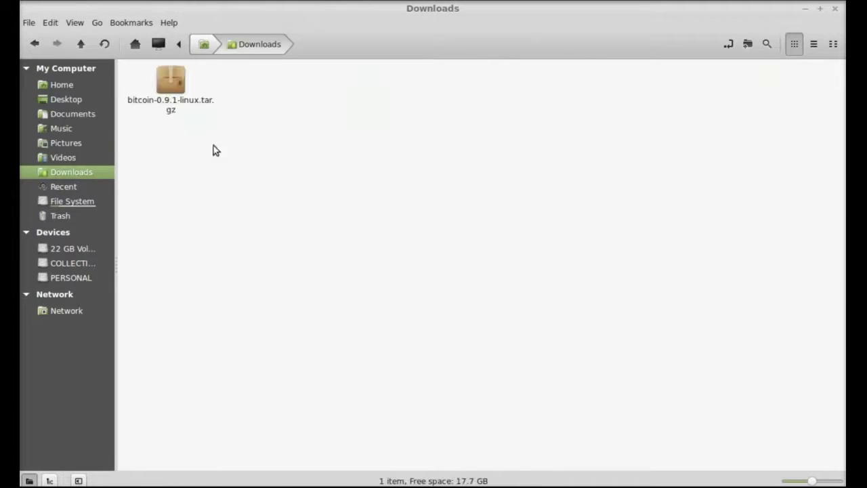
# Step: Extract bitcoin-0.9.1-linux.tar.gz here in Downloads
pyautogui.click(176, 88)
pyautogui.rightClick(178, 90)
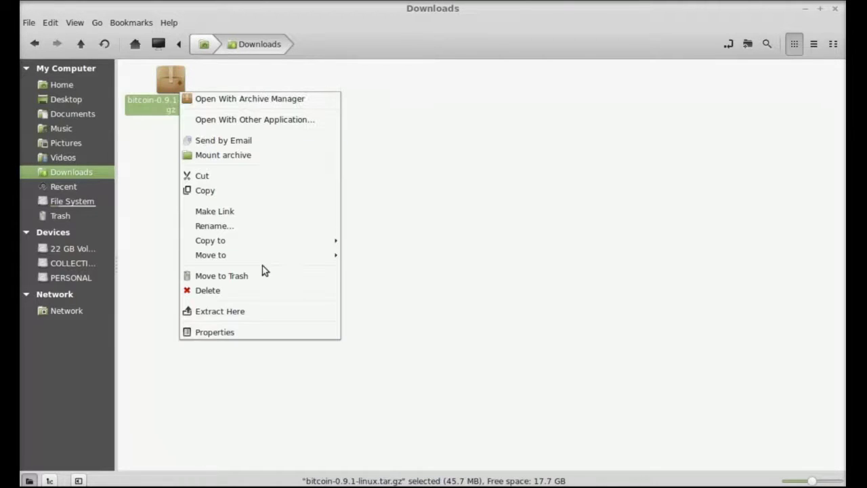
pyautogui.click(300, 314)
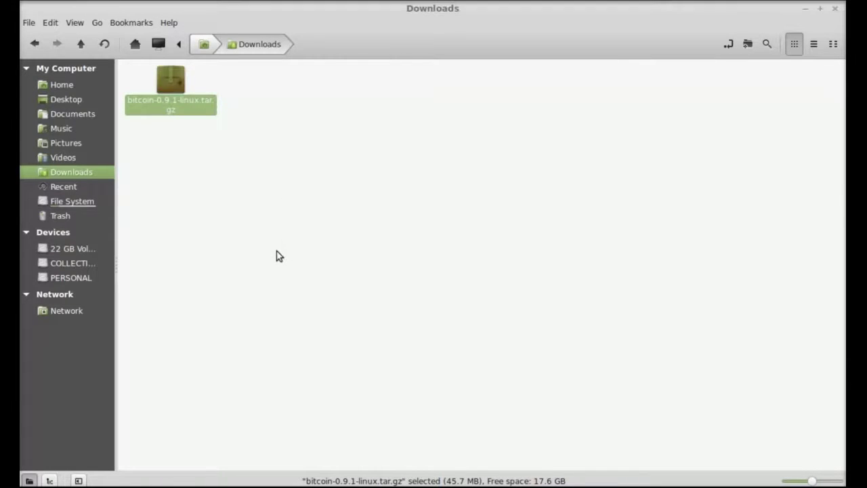
pyautogui.click(182, 154)
# Step: Navigate into bitcoin-0.9.1-linux/bin/32 and launch bitcoin-qt
pyautogui.doubleClick(167, 88)
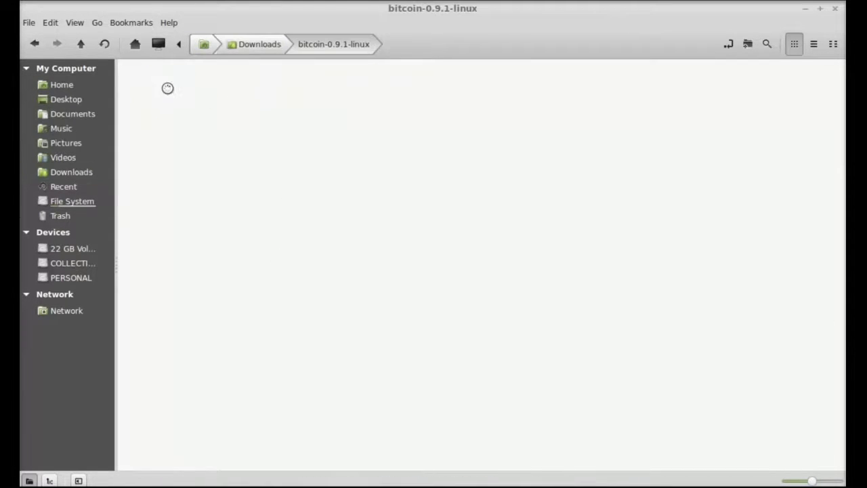
pyautogui.click(166, 82)
pyautogui.doubleClick(167, 82)
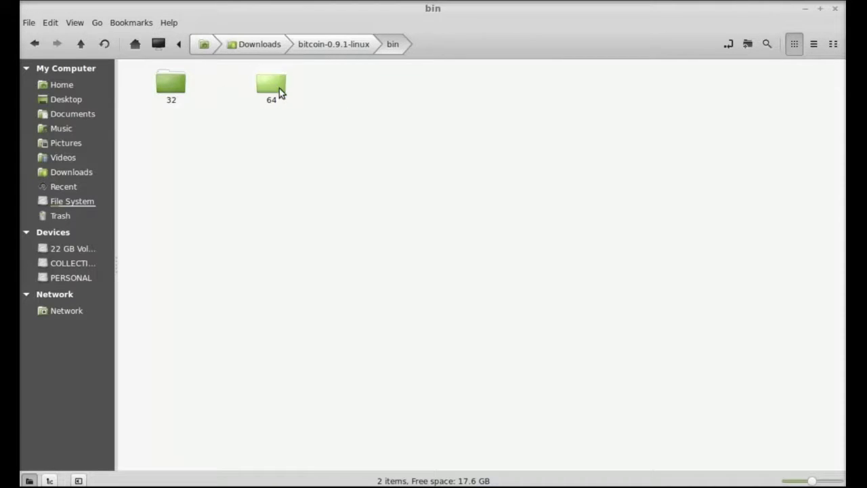
pyautogui.click(175, 89)
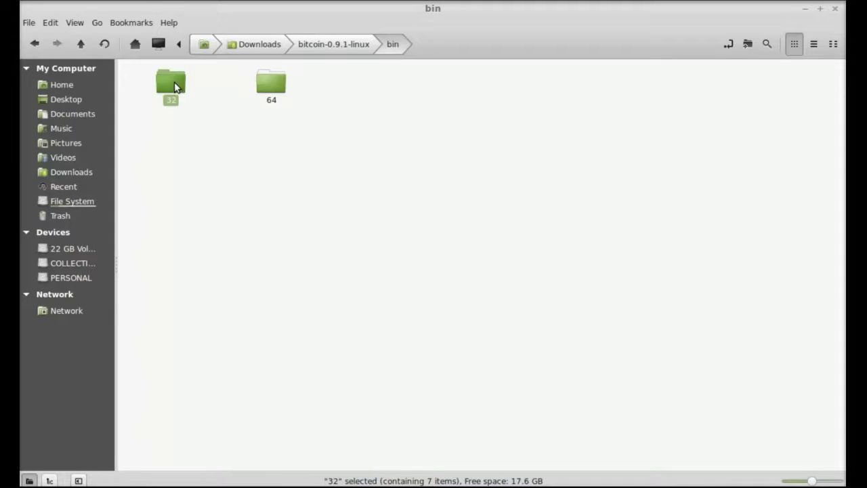
pyautogui.doubleClick(174, 87)
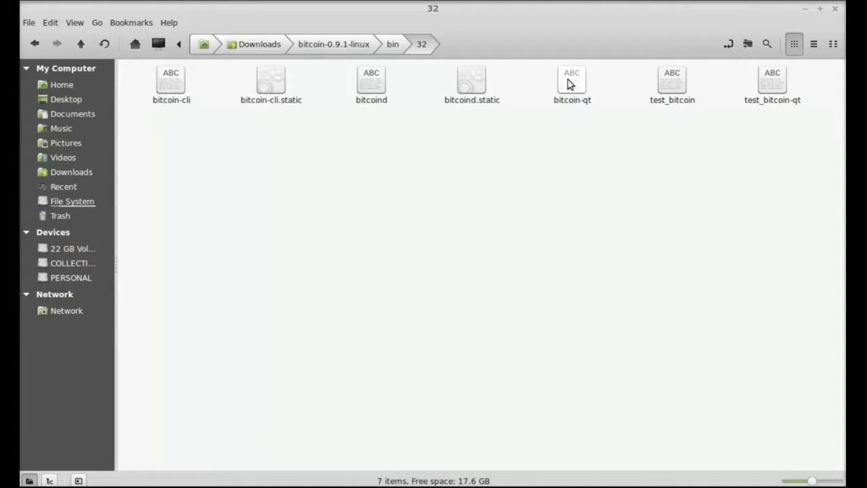
pyautogui.doubleClick(569, 84)
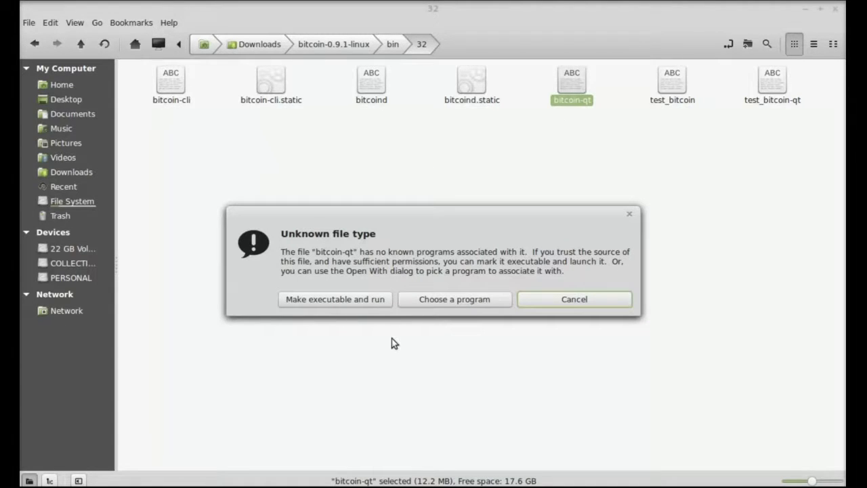
# Step: Make bitcoin-qt executable and run it, close Nemo, and keep the default data directory
pyautogui.click(331, 304)
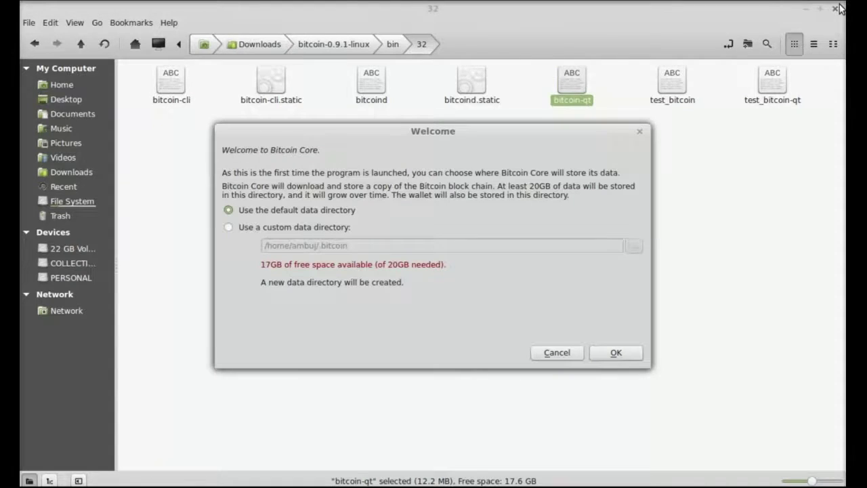
pyautogui.click(835, 8)
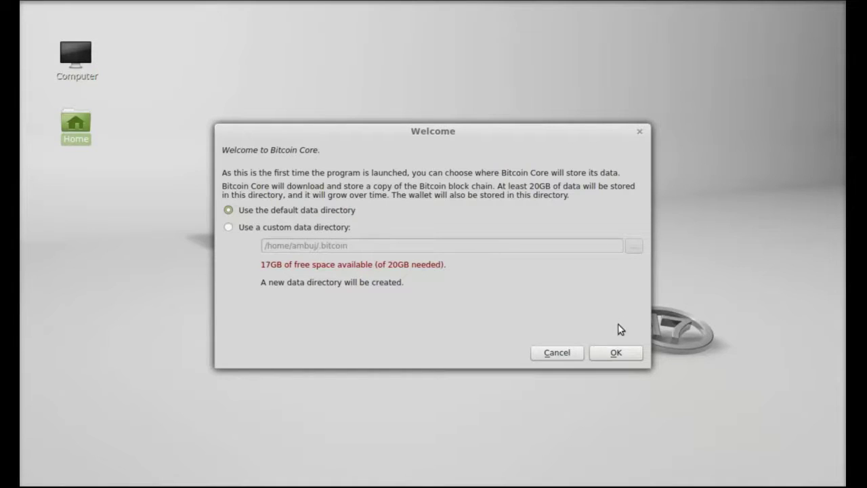
pyautogui.click(626, 352)
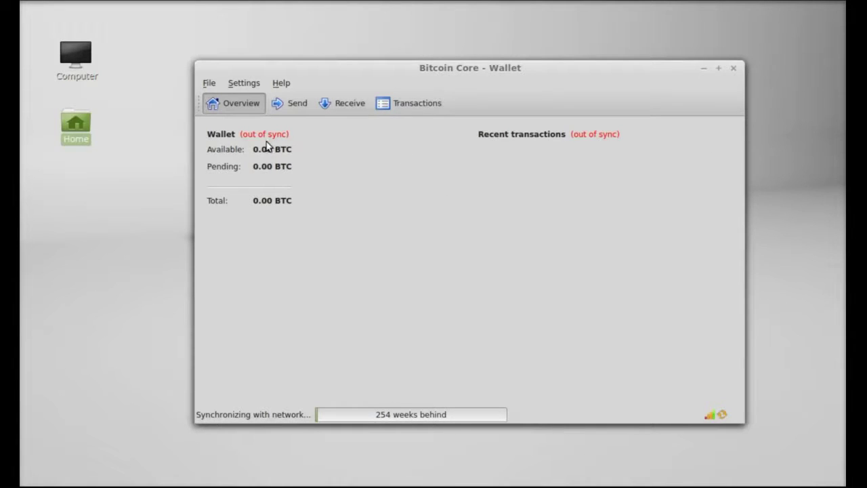
pyautogui.click(208, 83)
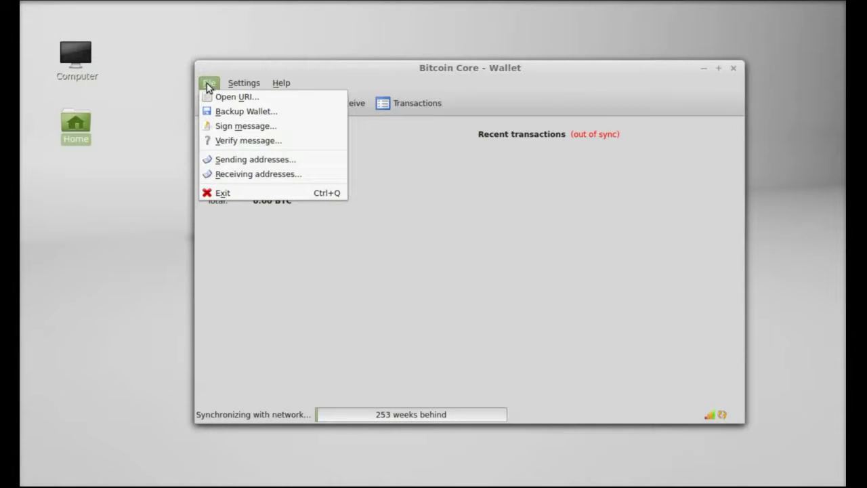
pyautogui.click(287, 178)
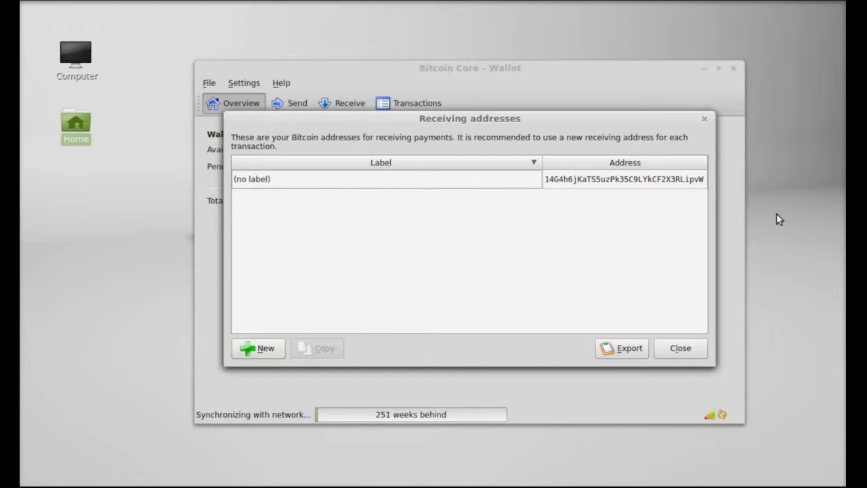
pyautogui.click(682, 348)
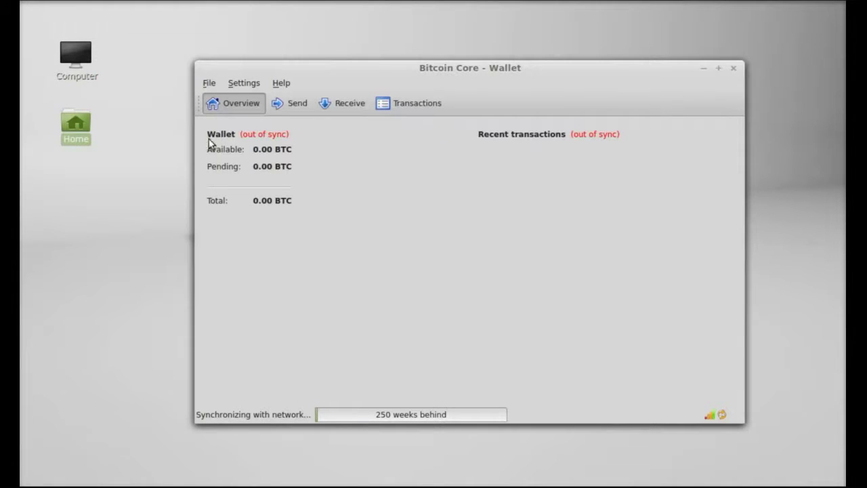
pyautogui.click(210, 83)
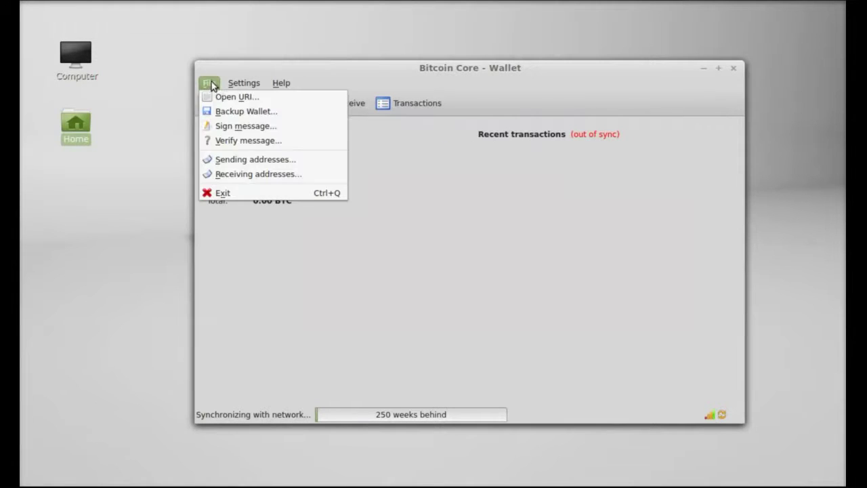
pyautogui.click(224, 159)
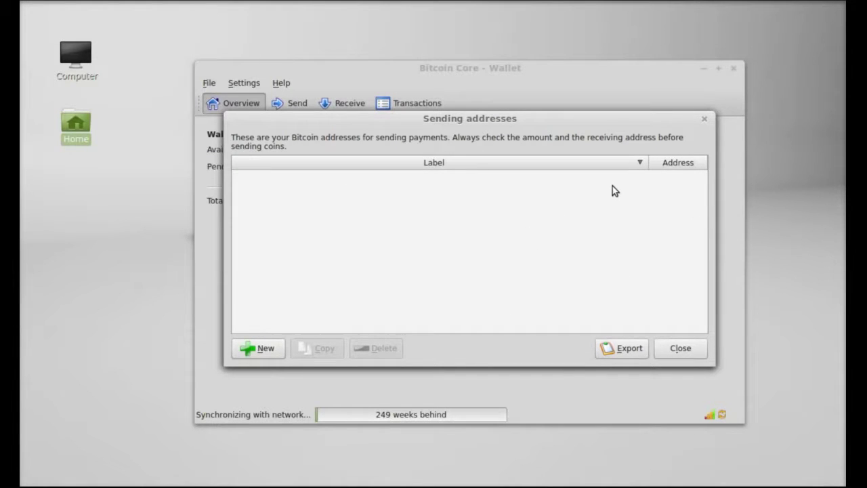
pyautogui.click(669, 349)
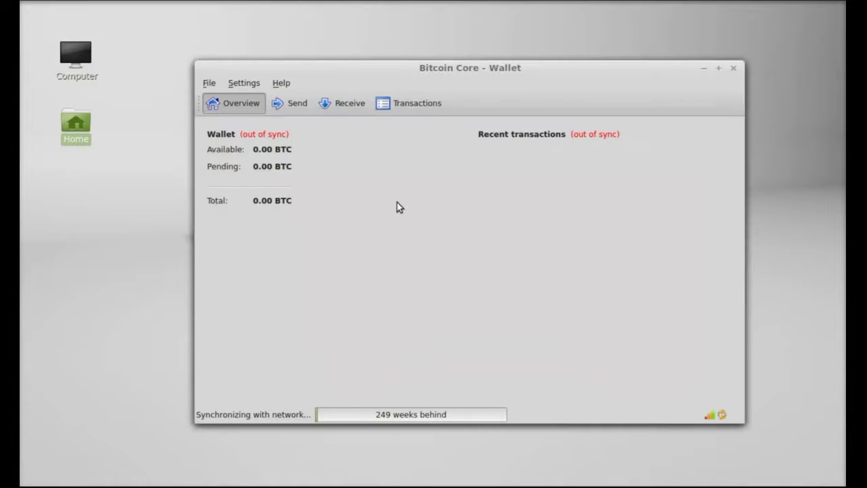
# Step: Cancel Settings > Encrypt Wallet without a passphrase, then switch to the Send page
pyautogui.click(244, 82)
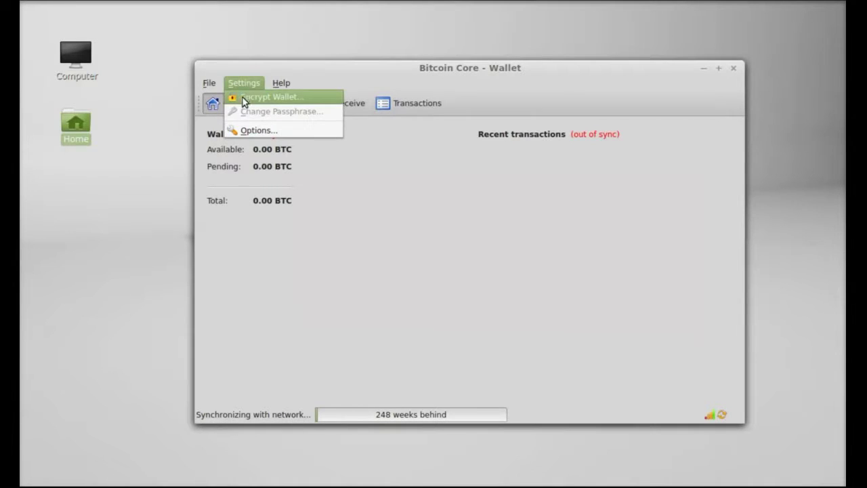
pyautogui.click(290, 99)
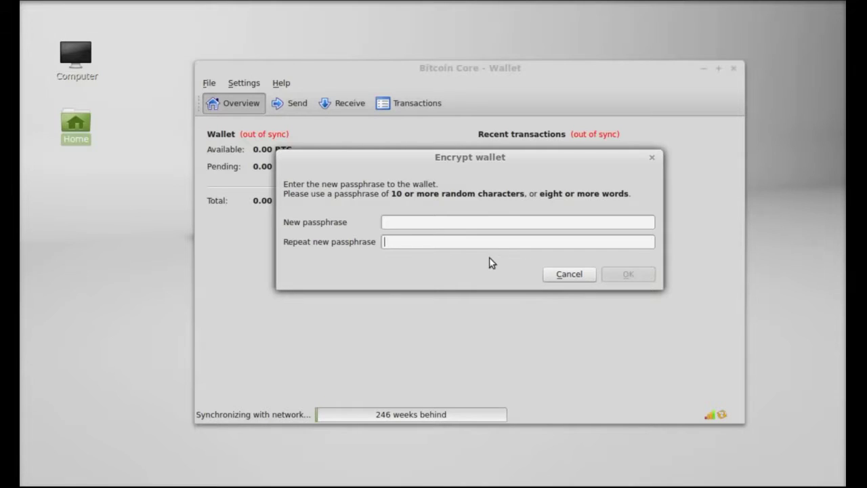
pyautogui.click(563, 276)
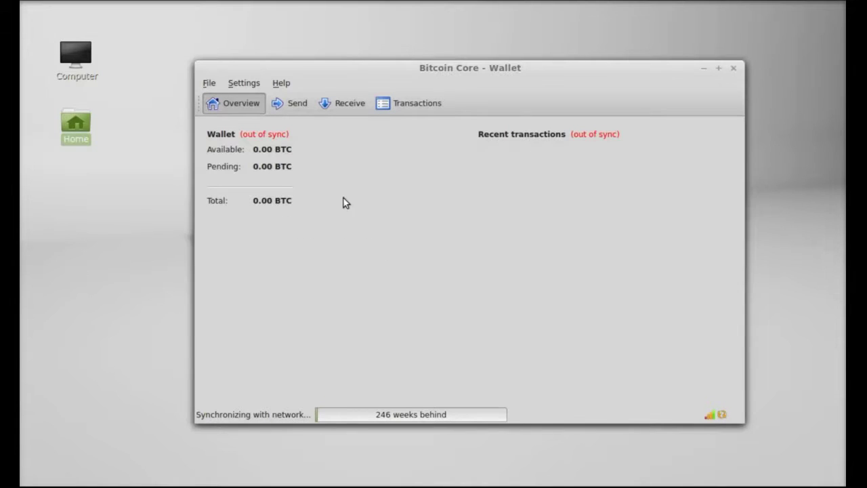
pyautogui.click(296, 106)
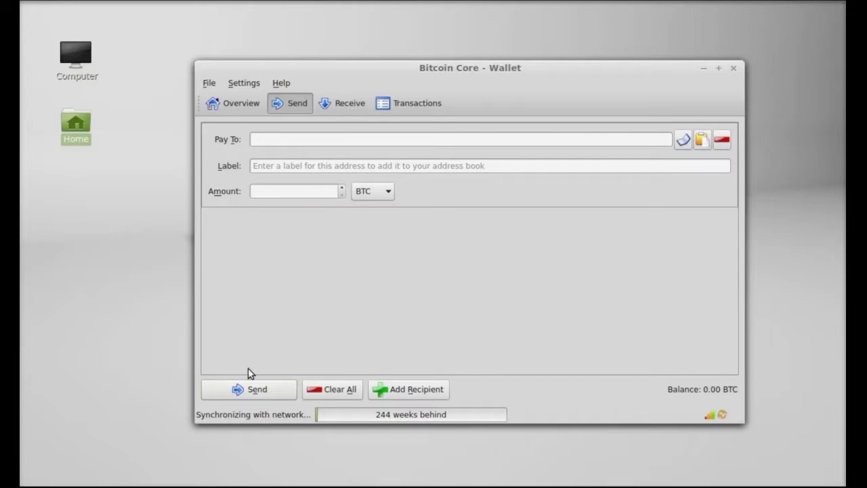
# Step: View the Receive, Transactions and Overview pages, then minimize Bitcoin Core to the desktop
pyautogui.click(344, 103)
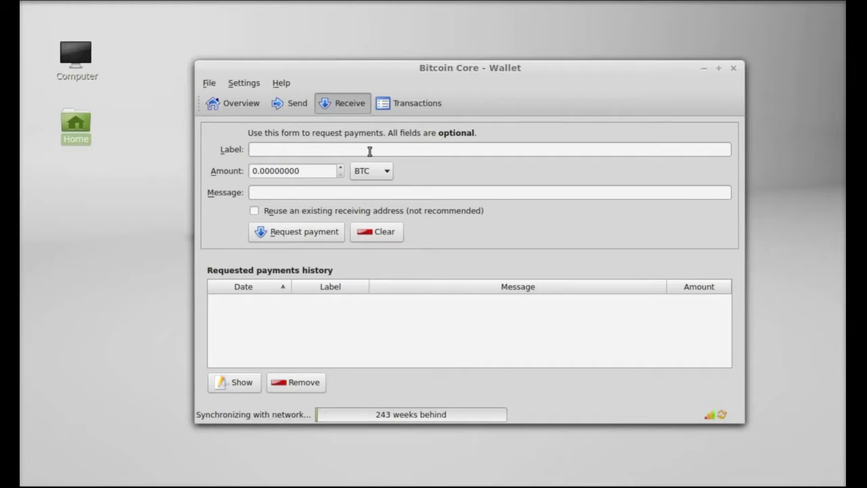
pyautogui.click(409, 106)
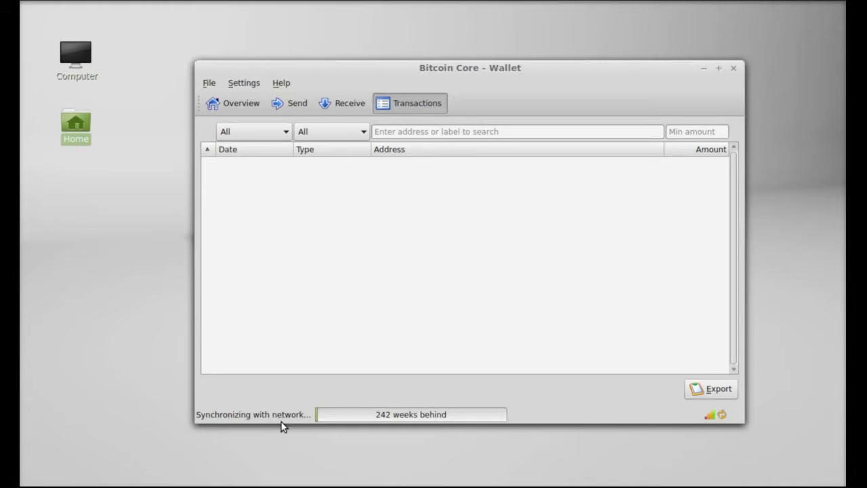
pyautogui.click(223, 111)
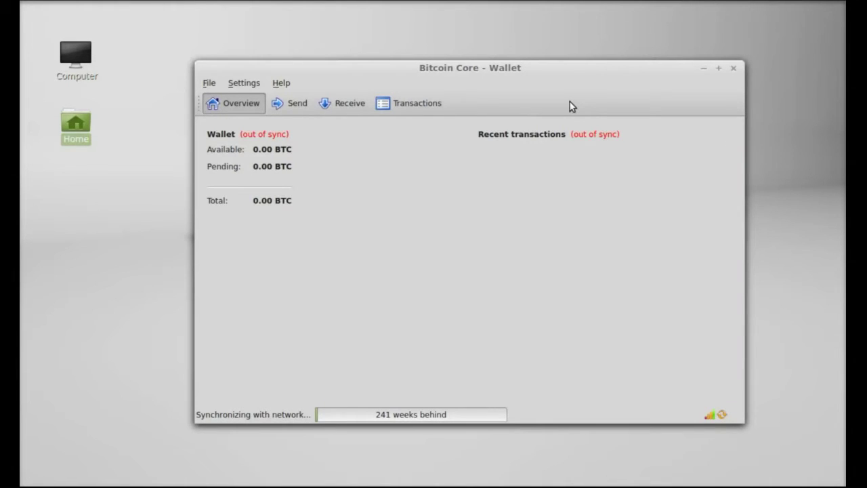
pyautogui.click(705, 69)
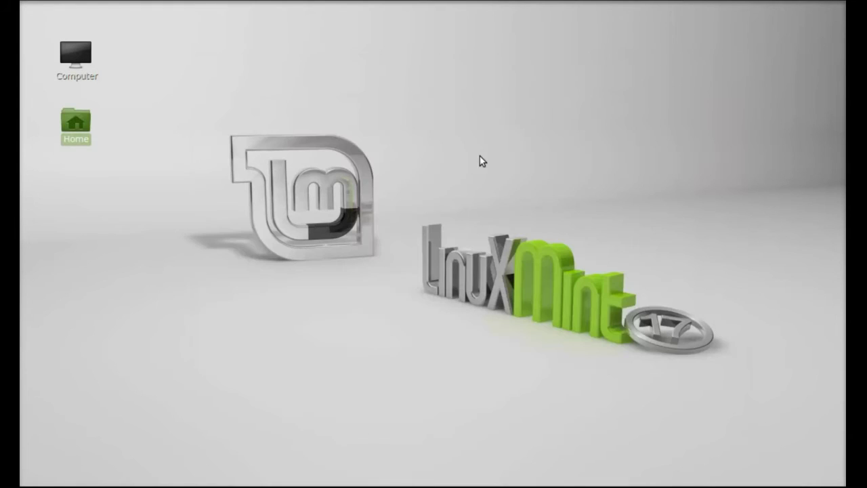